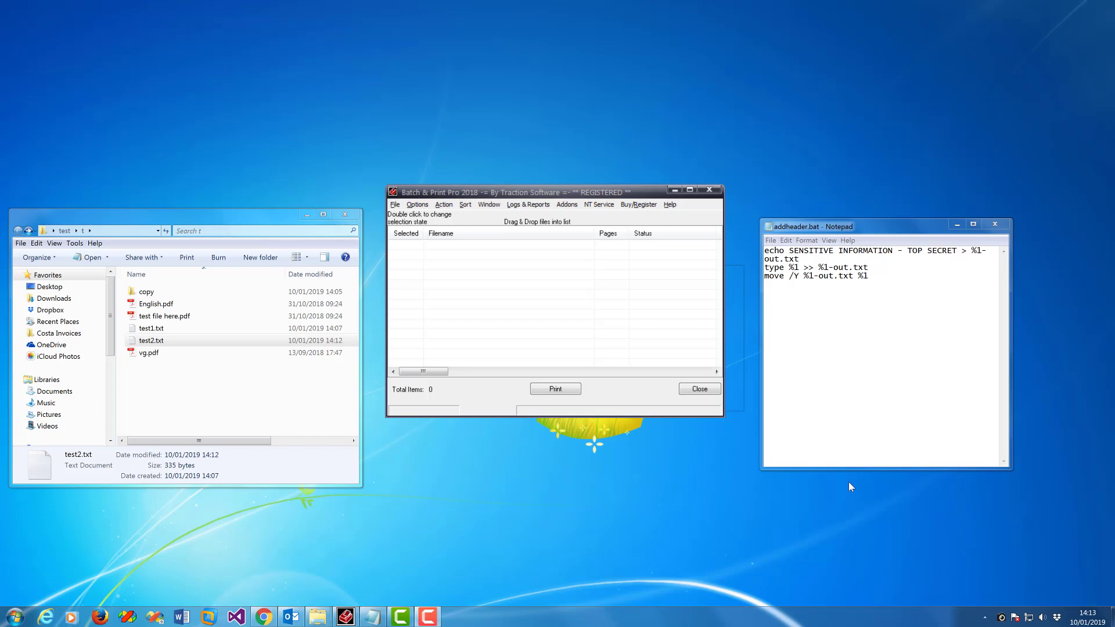
- In the test folder, select test2.txt and then test1.txt to view their details
click(211, 398)
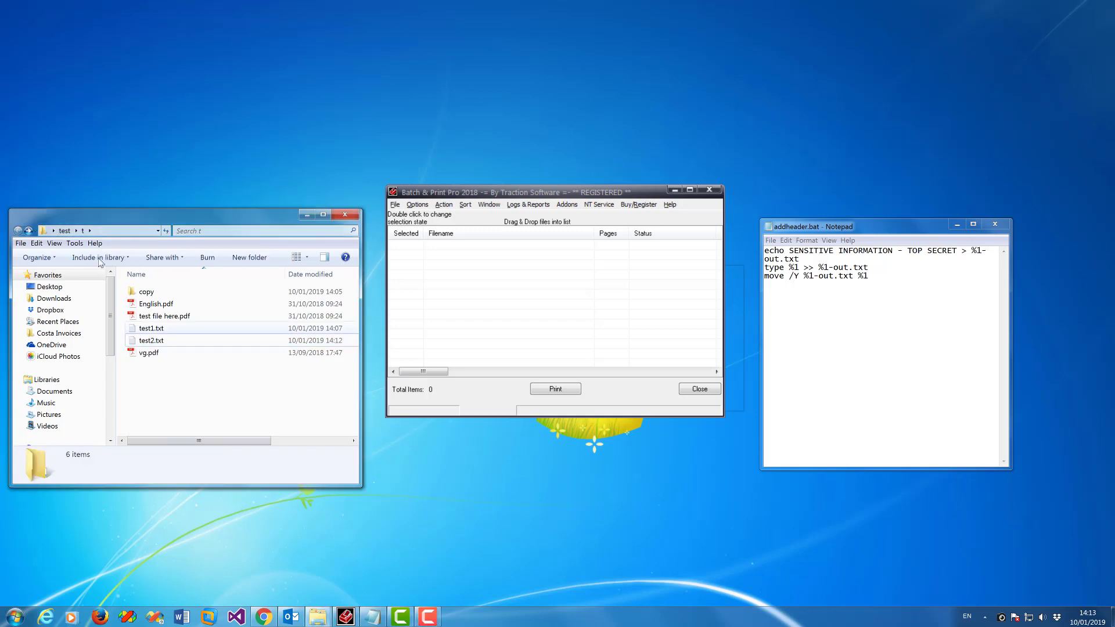
click(161, 339)
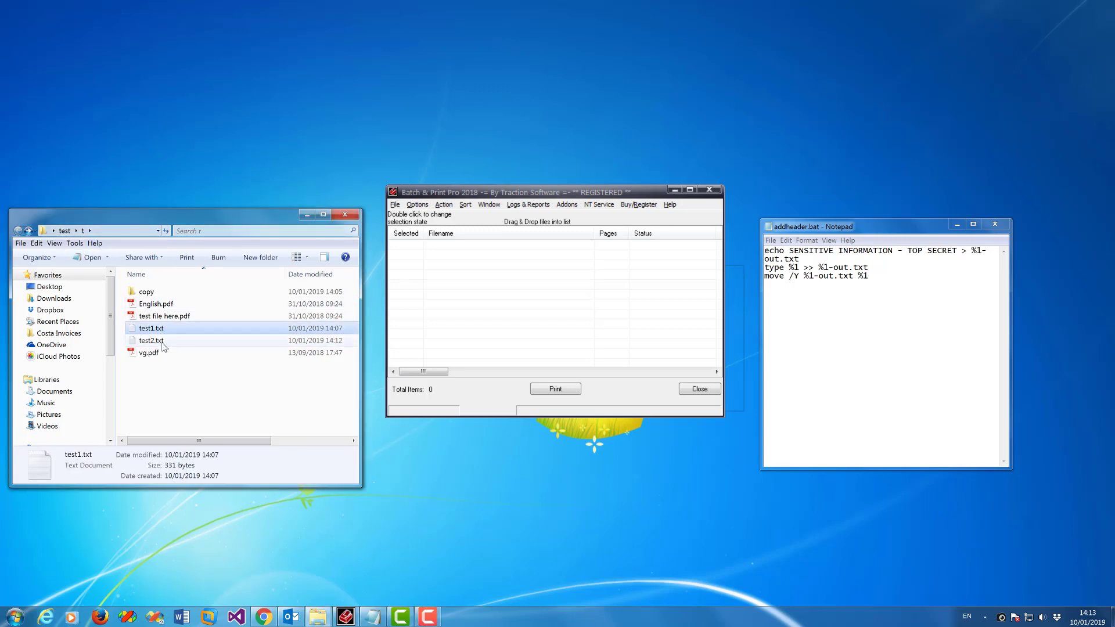
ctrl+click(161, 337)
click(162, 332)
ctrl+click(159, 333)
- Open test1.txt in Notepad and highlight part of its first heading
double_click(159, 332)
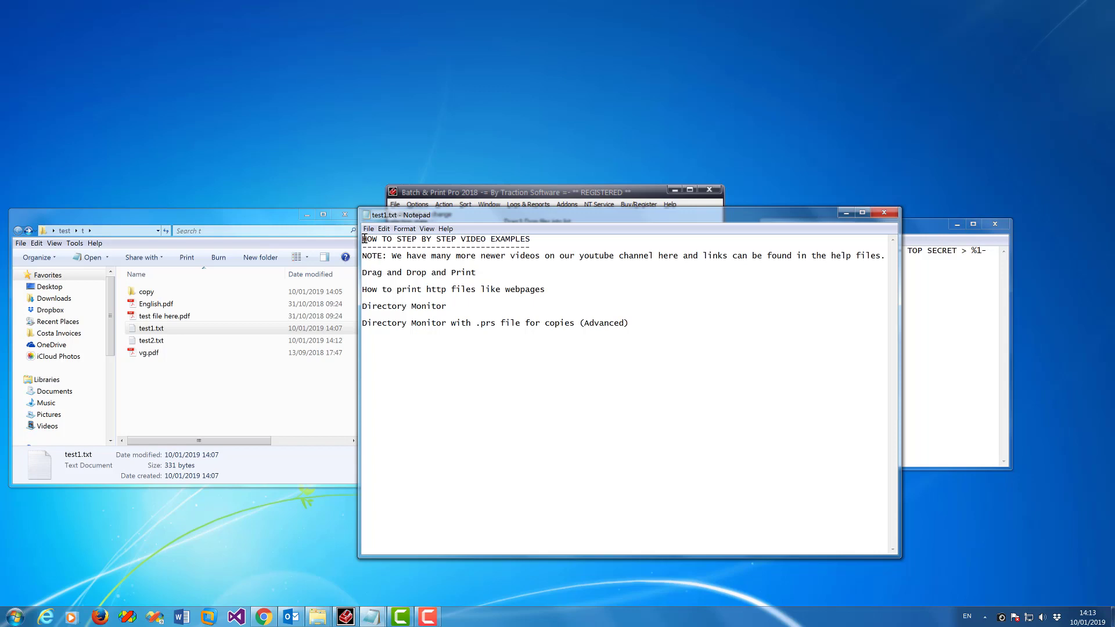
drag(364, 239, 471, 241)
click(446, 240)
- Highlight the 'SENSITIVE INFORMATION - TOP SECRET' header in addheader.bat, then close test1.txt
click(927, 312)
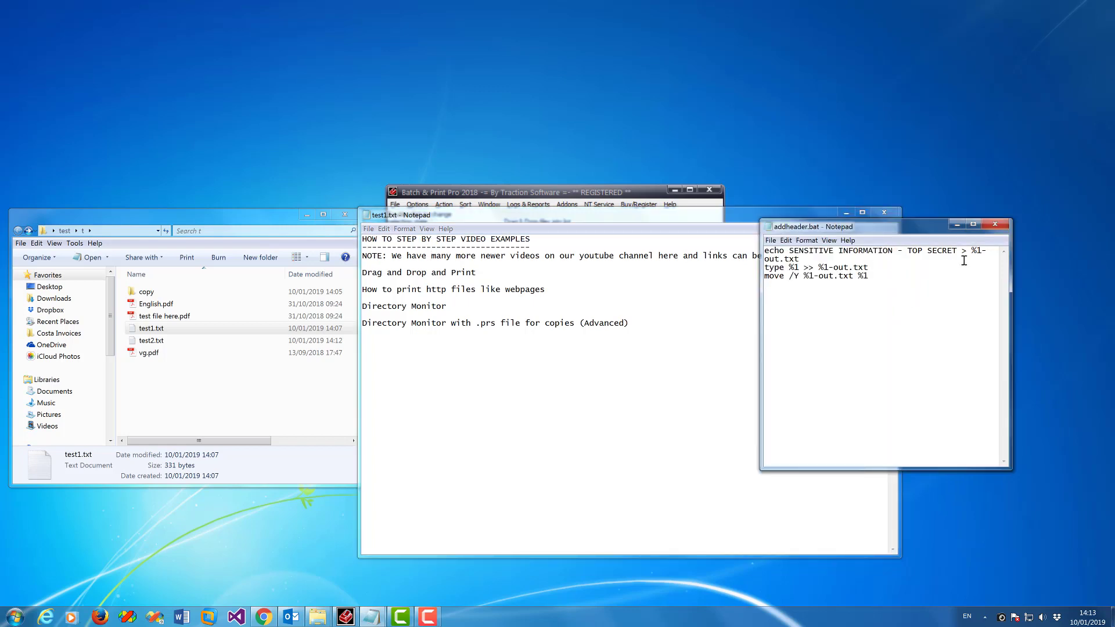
drag(957, 251, 790, 249)
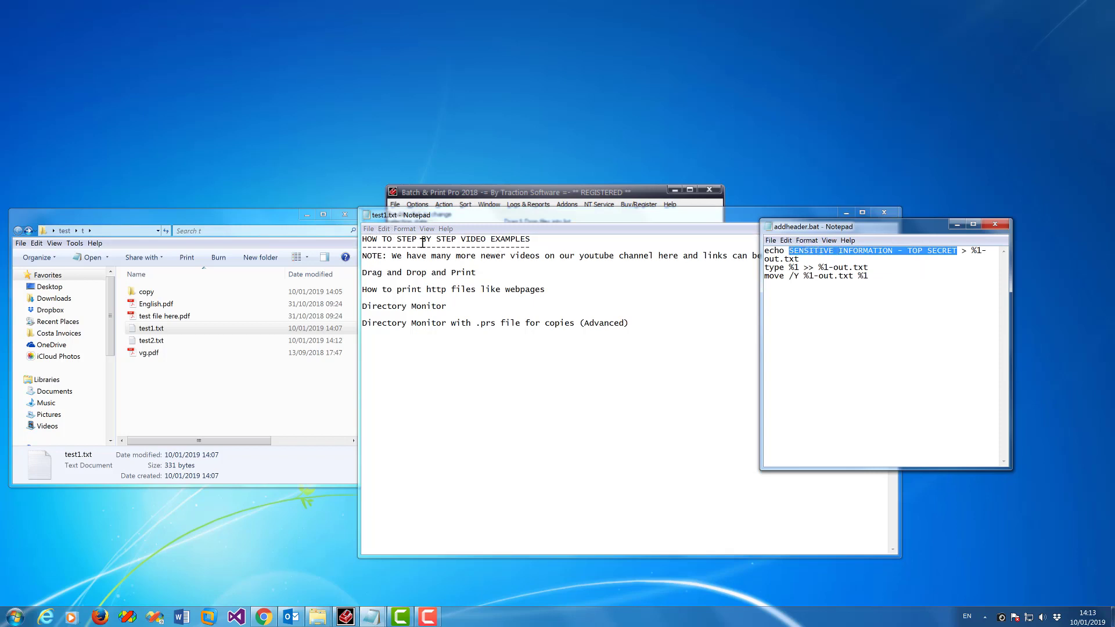
click(758, 227)
click(883, 212)
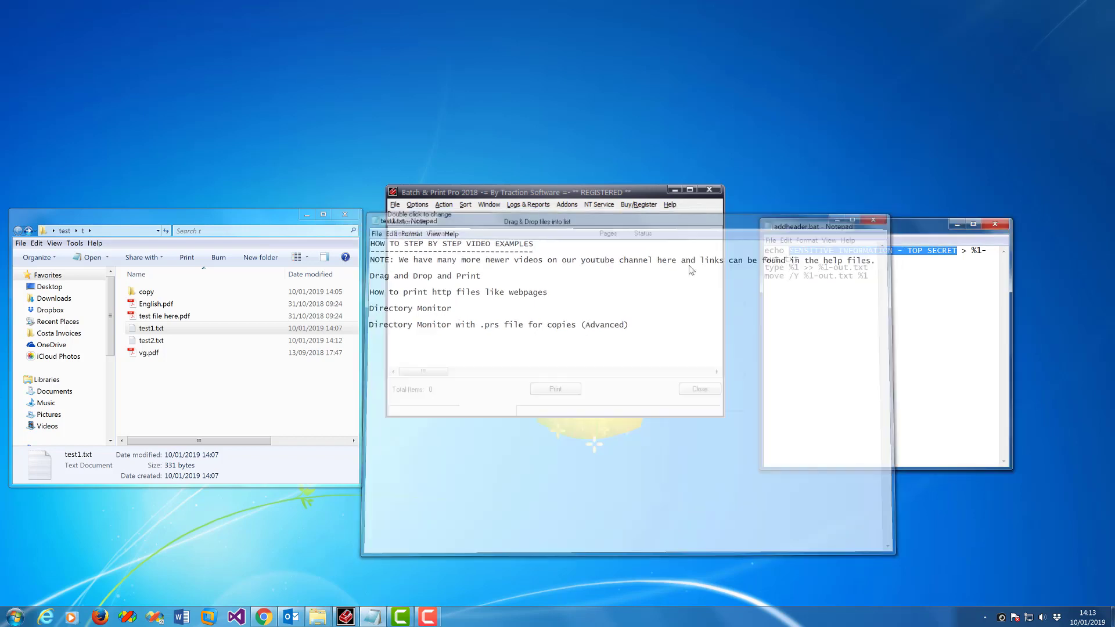
click(925, 347)
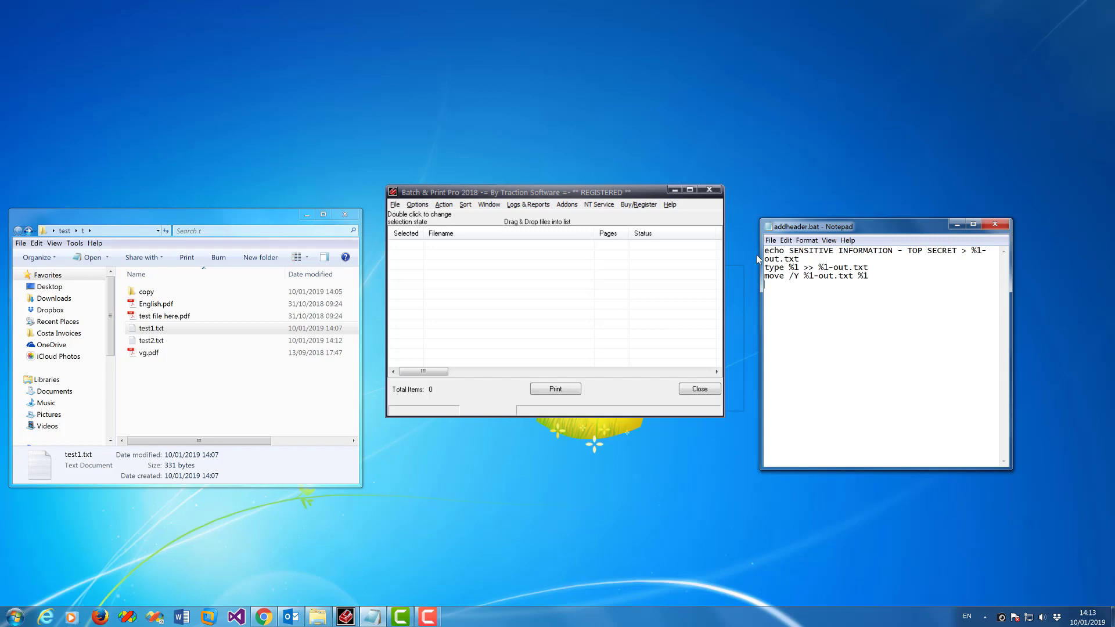
- Widen and reposition the addheader.bat window, then highlight the header on its echo line
drag(756, 255, 637, 254)
drag(689, 228, 789, 207)
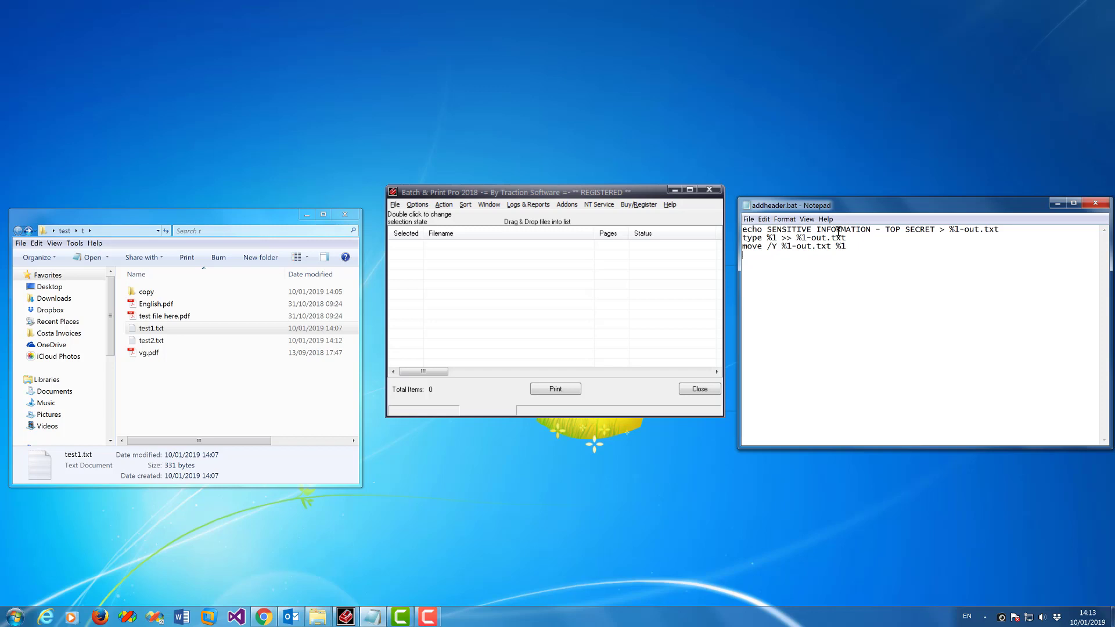
drag(936, 230, 765, 228)
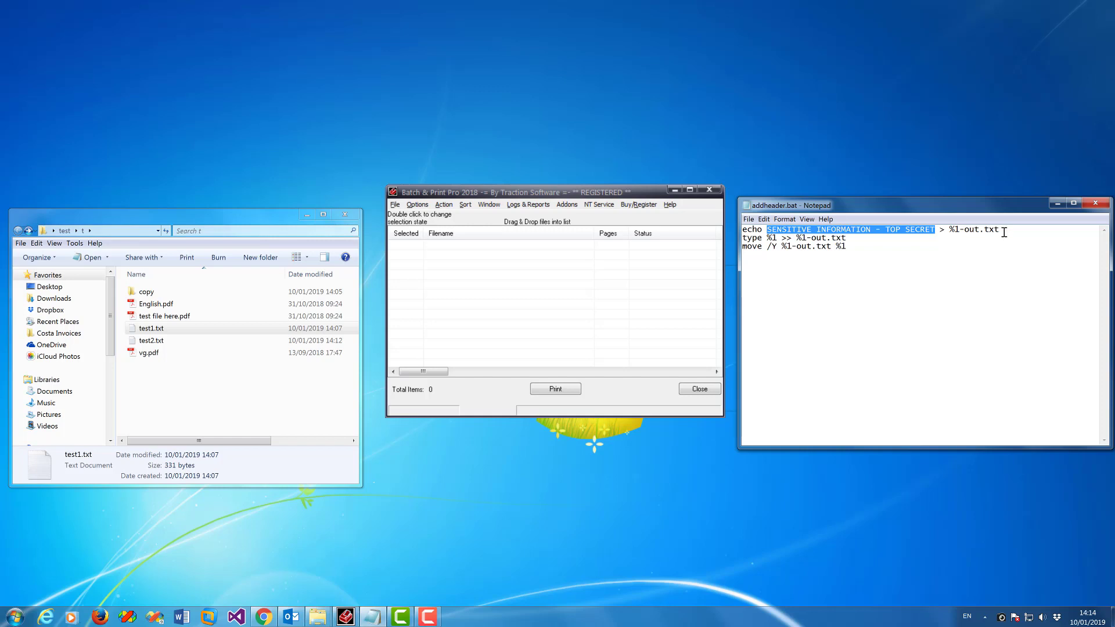
click(799, 297)
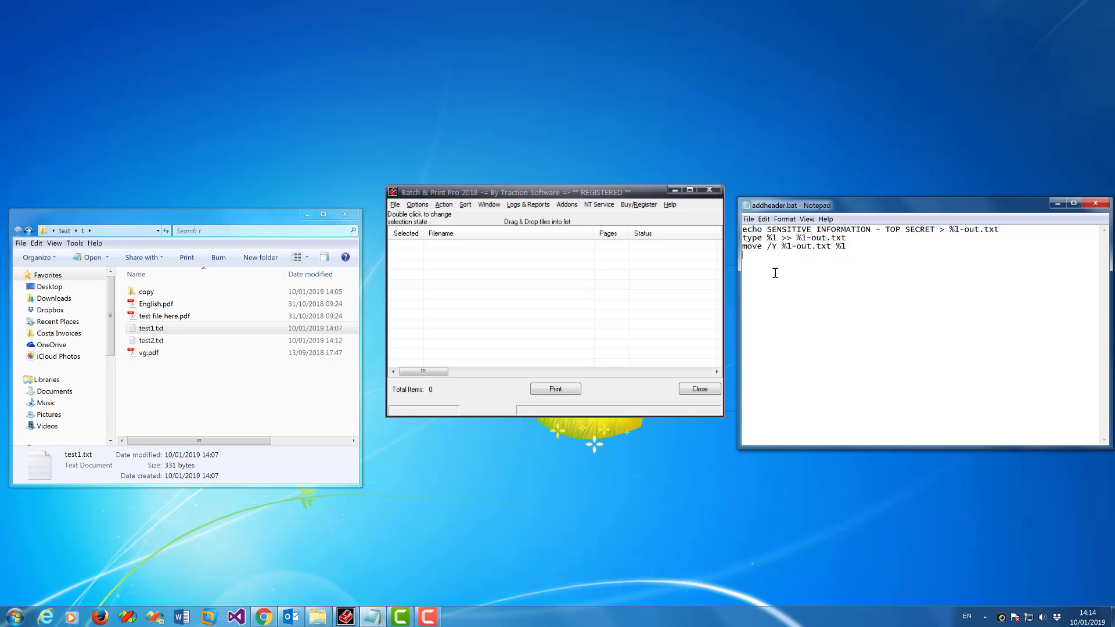
- Select and then deselect test1.txt in the test folder
click(209, 370)
click(158, 328)
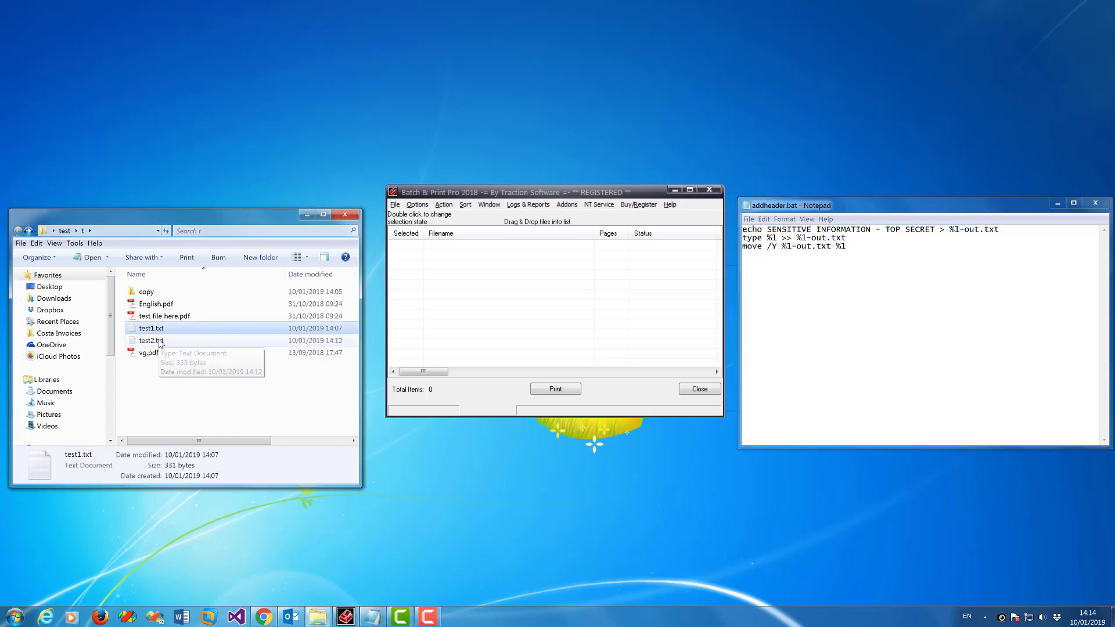
click(195, 386)
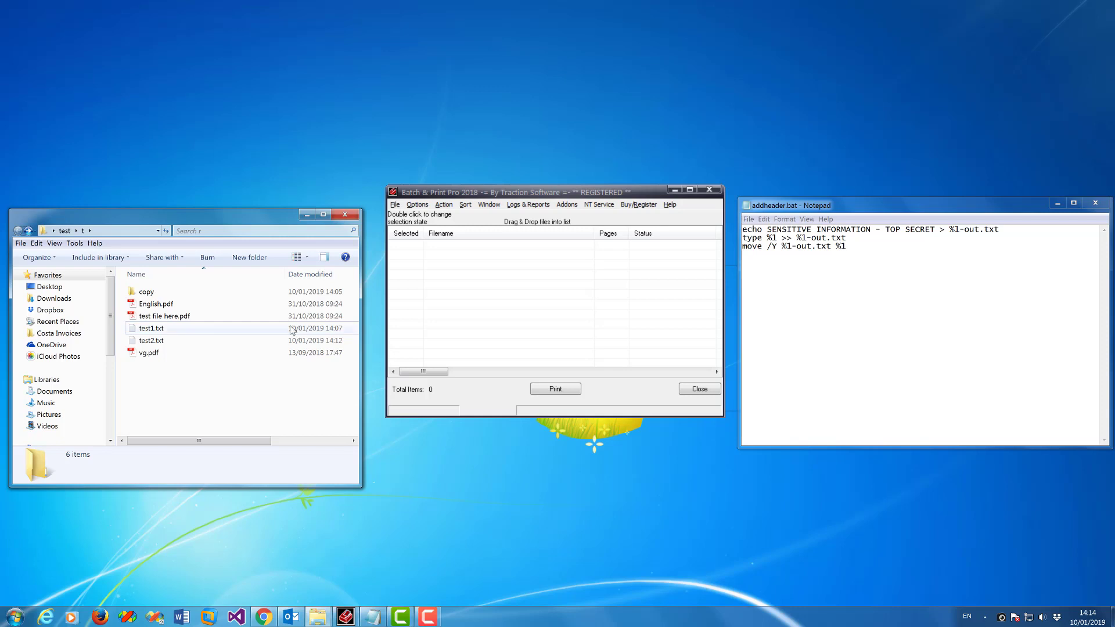
- Bring up Directory Monitor Setup from the Options menu and reposition its window
click(423, 209)
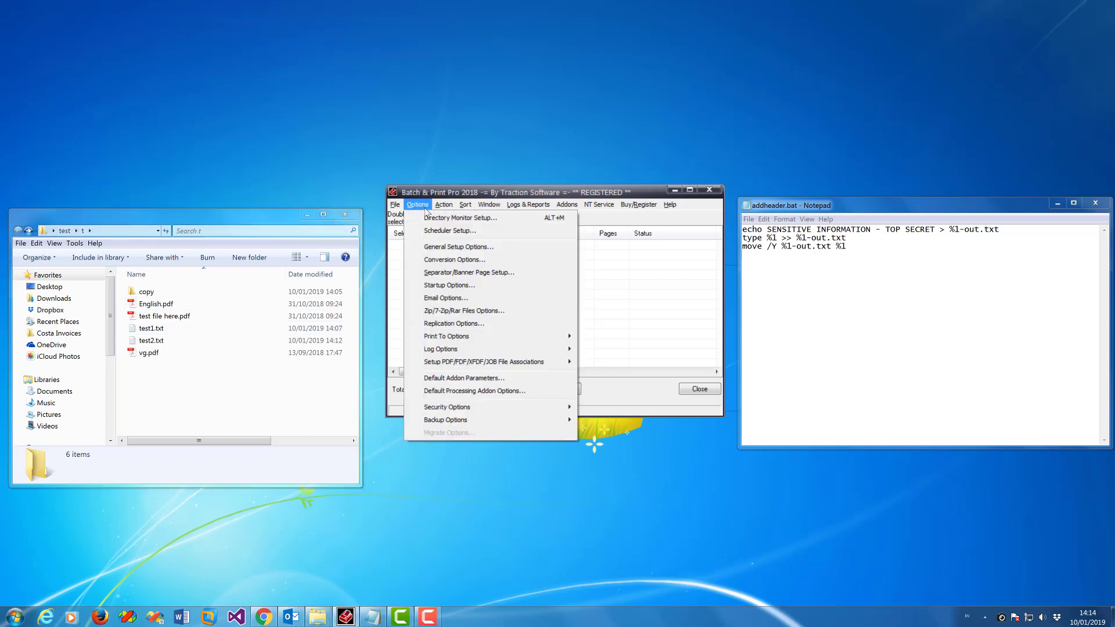
click(452, 216)
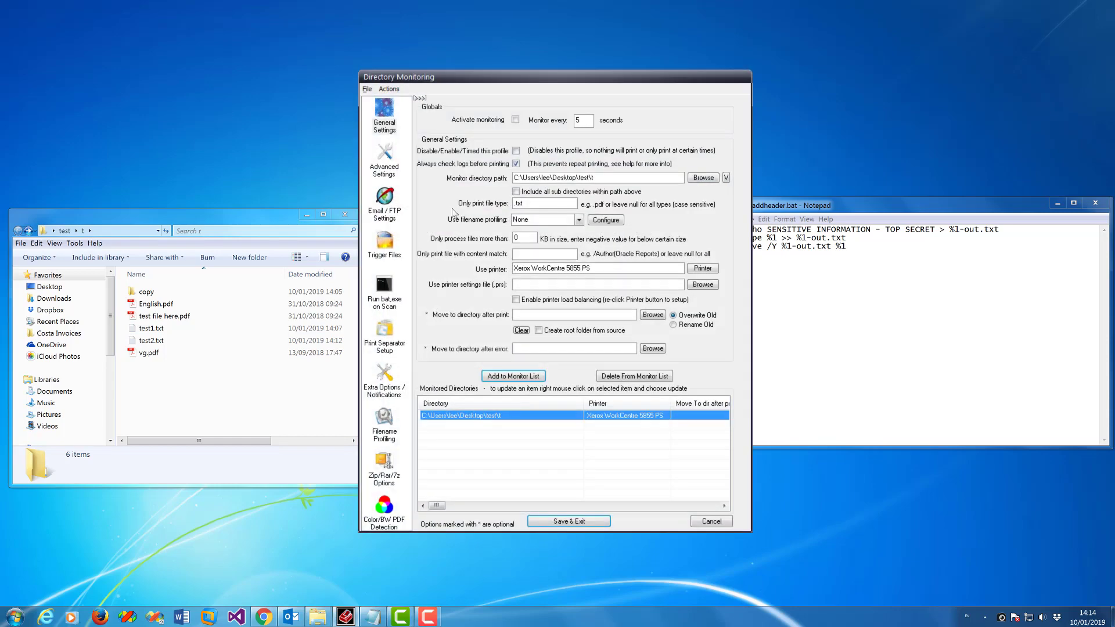
mouse_move(492, 79)
mouse_down()
mouse_move(488, 101)
mouse_move(496, 99)
mouse_up()
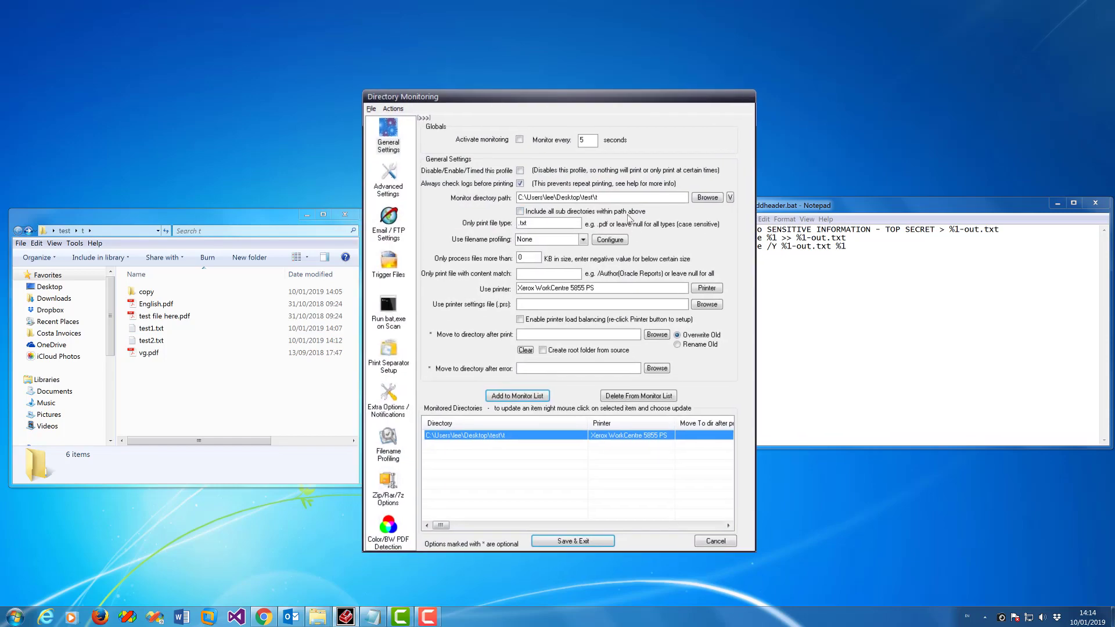
- Step through the monitoring fields and show the Run bat.exe on Scan settings for c:\addheader.bat
text(t)
key(Tab)
key(Tab)
key(Tab)
key(Tab)
key(End)
click(662, 290)
click(388, 314)
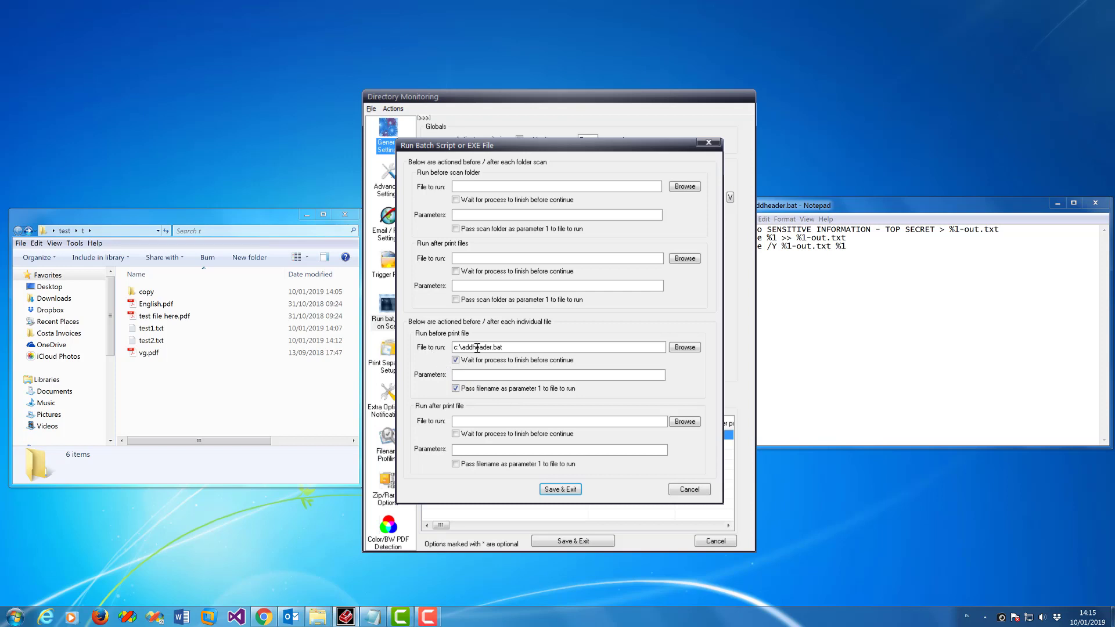
drag(504, 347, 443, 347)
click(510, 347)
drag(510, 347, 446, 347)
click(871, 313)
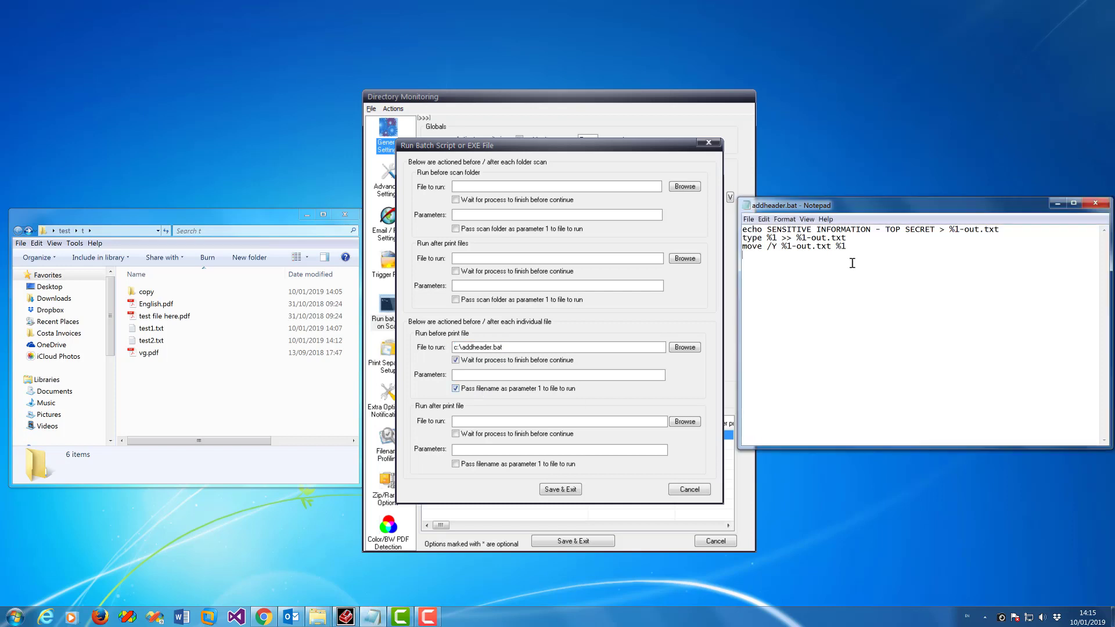
double_click(775, 238)
- Save the c:\addheader.bat script settings and widen the DOS script column in the monitored list
click(572, 490)
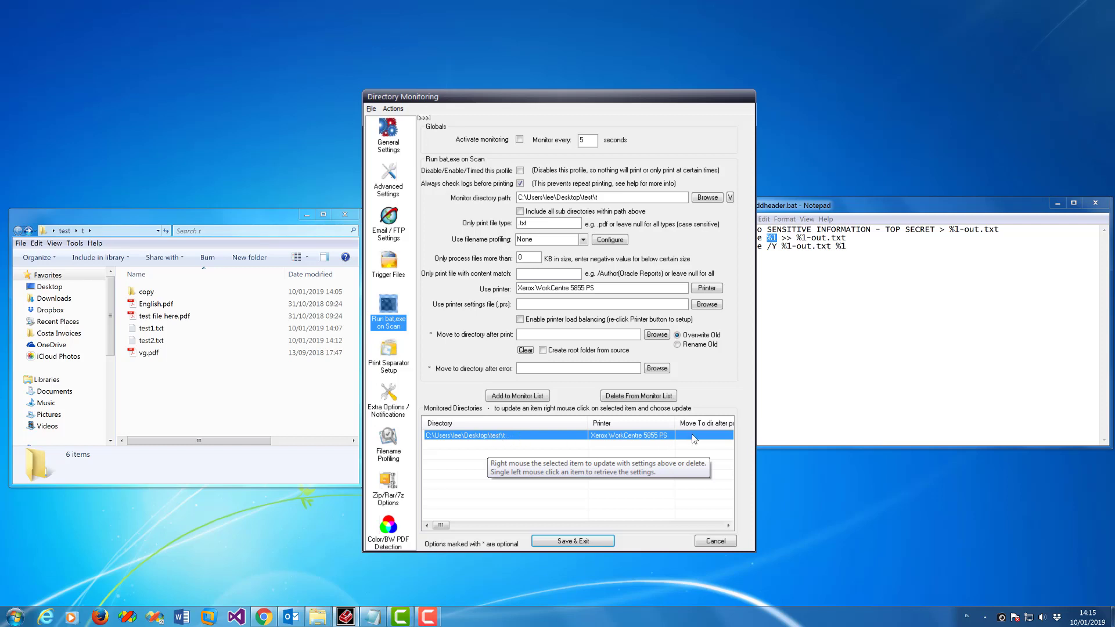
drag(443, 526, 531, 530)
drag(546, 418, 667, 417)
- Tick Activate monitoring and save the Directory Monitoring settings with Save & Exit
mouse_move(497, 439)
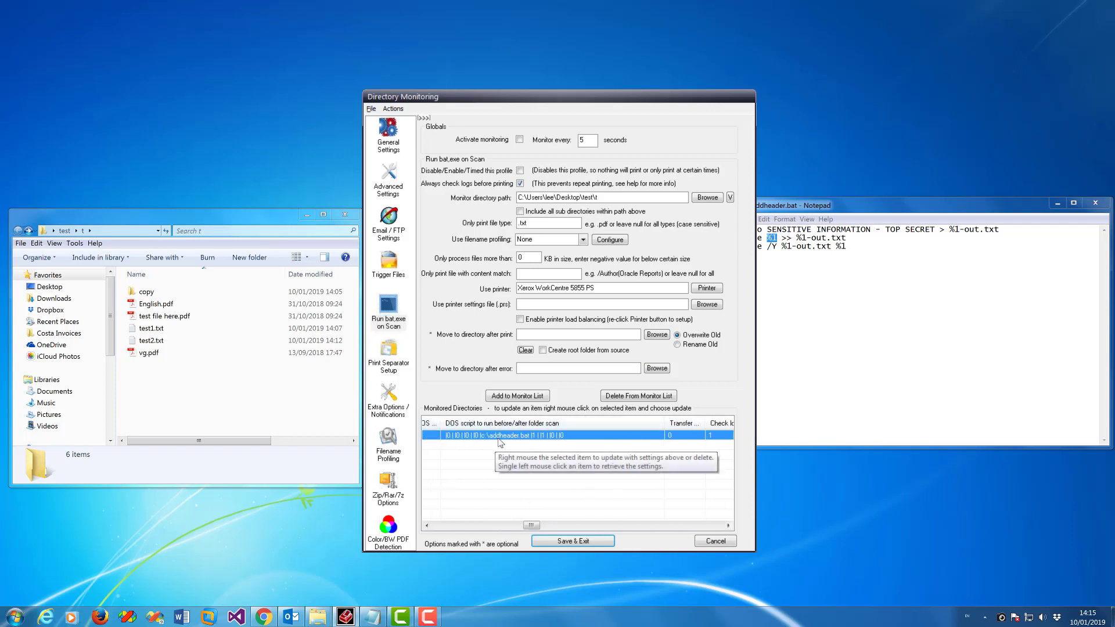
drag(531, 525, 438, 527)
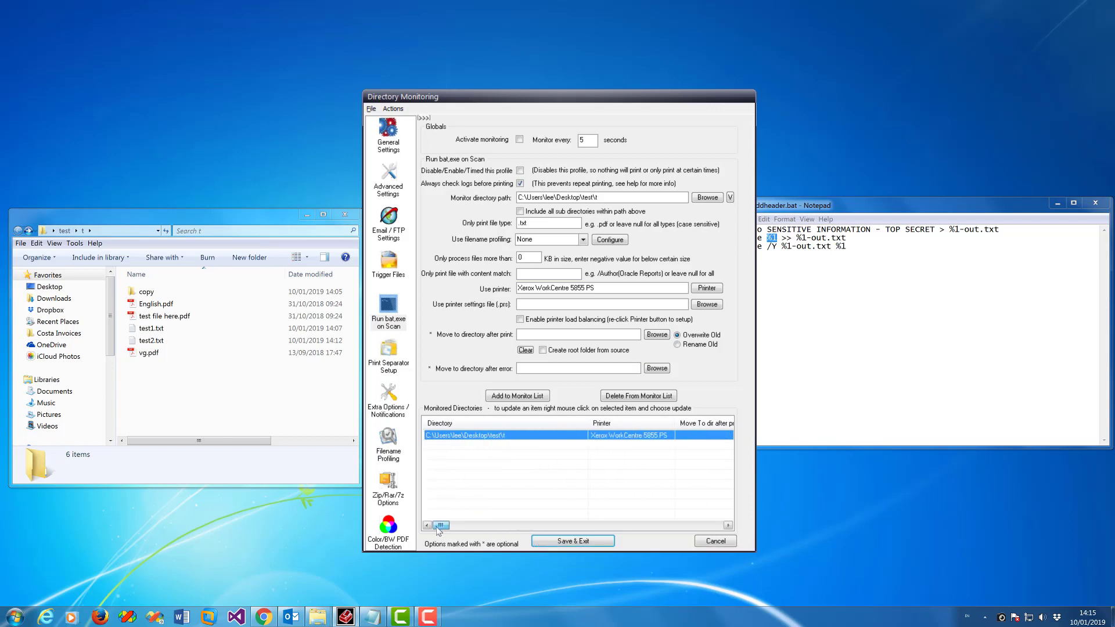
click(519, 141)
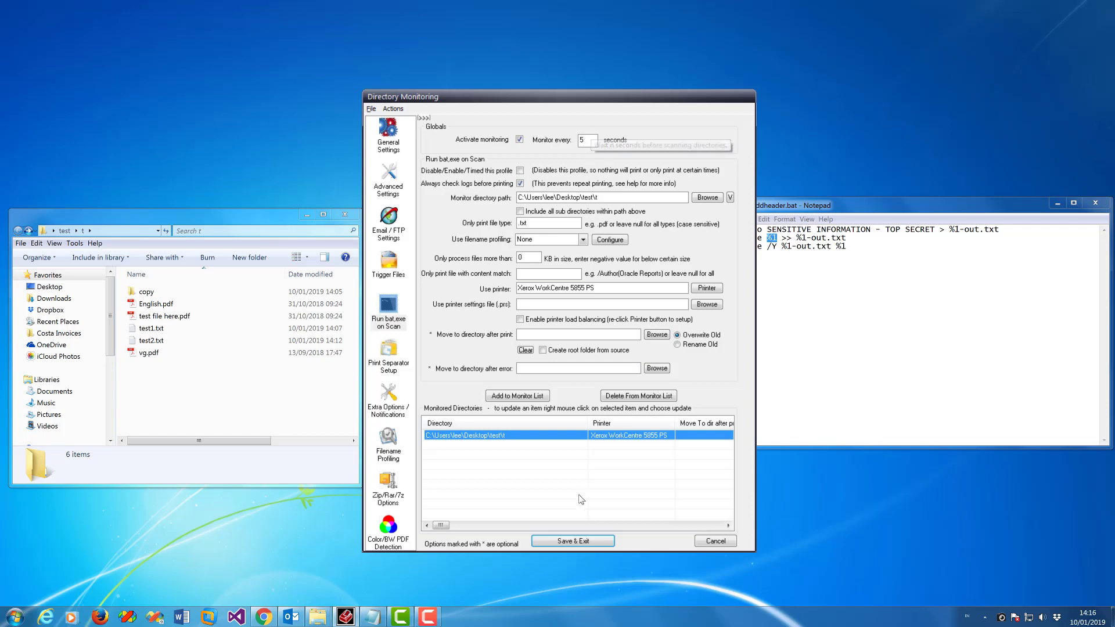
click(575, 542)
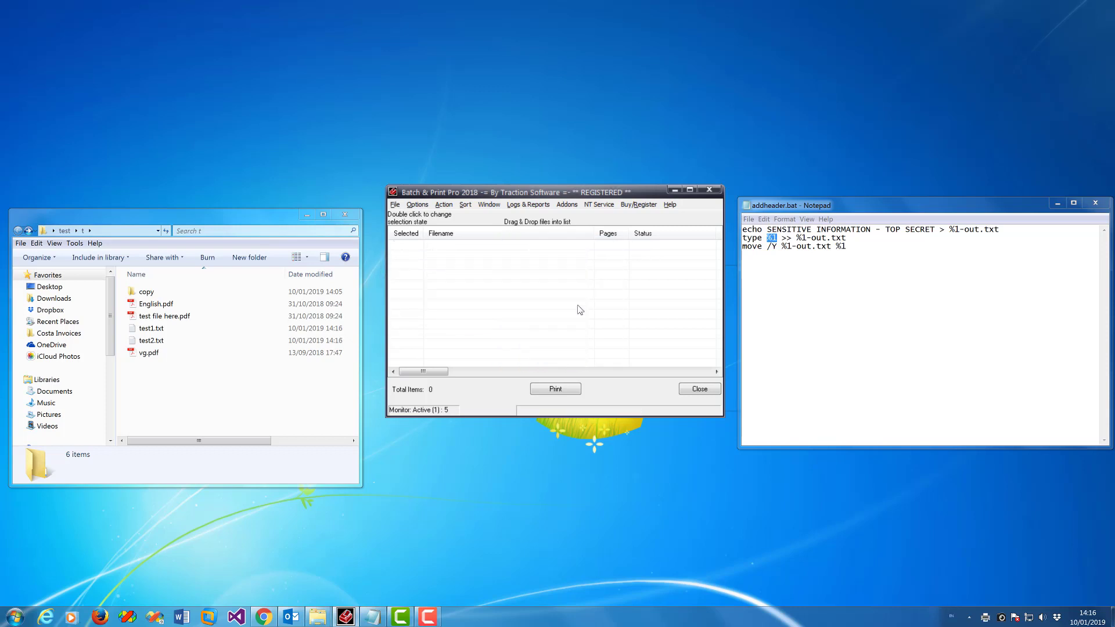
- Open test1.txt, confirm it starts with the SENSITIVE INFORMATION - TOP SECRET line, and close it
click(198, 374)
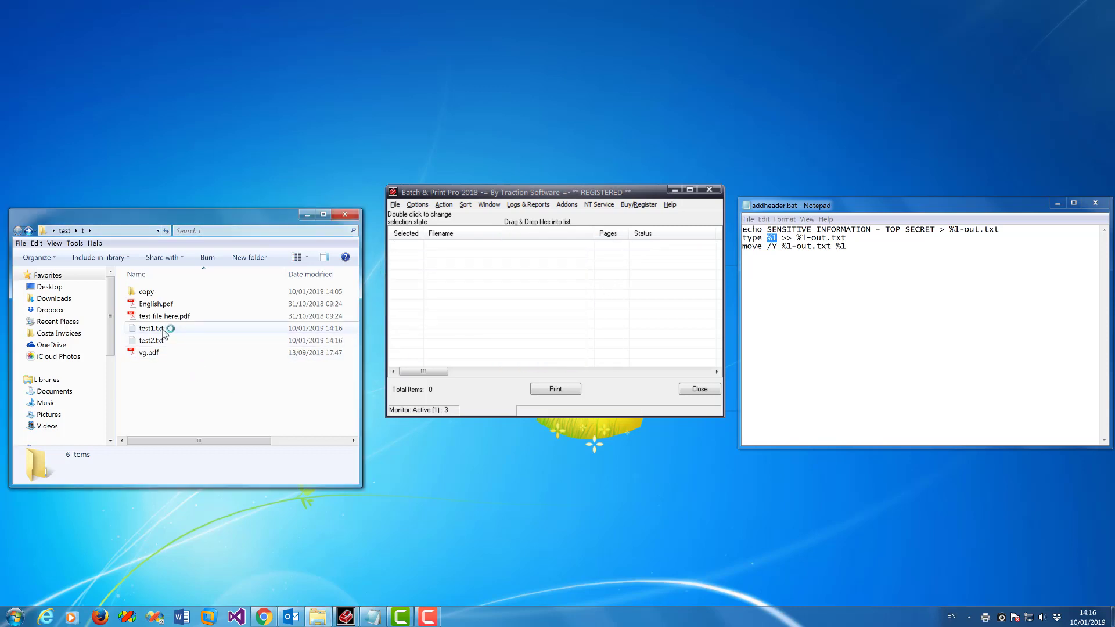
double_click(163, 330)
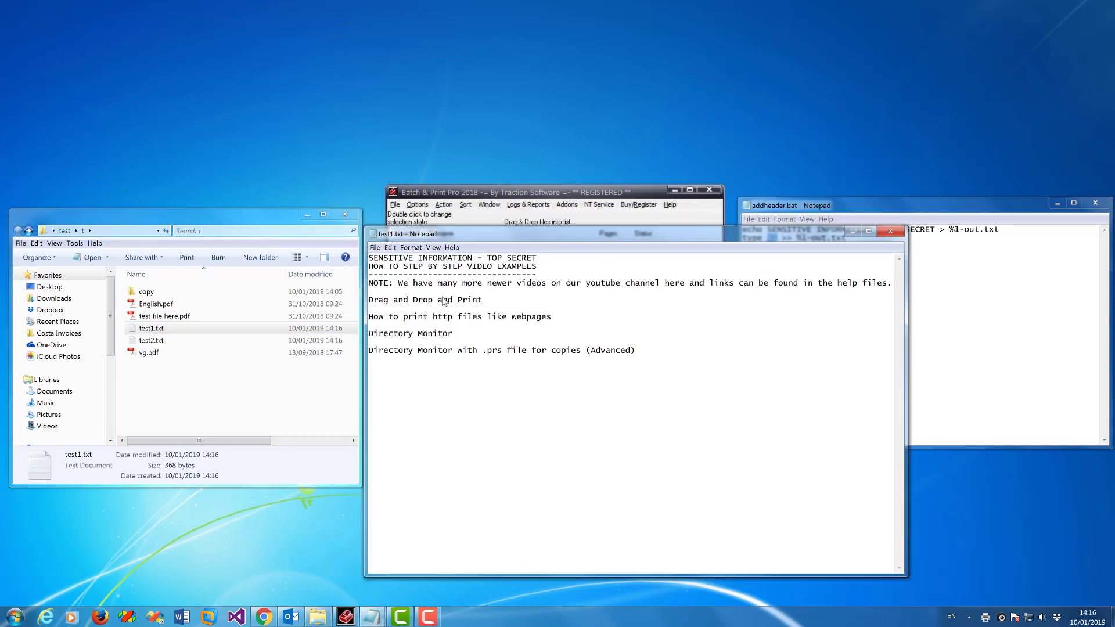
drag(434, 271, 594, 297)
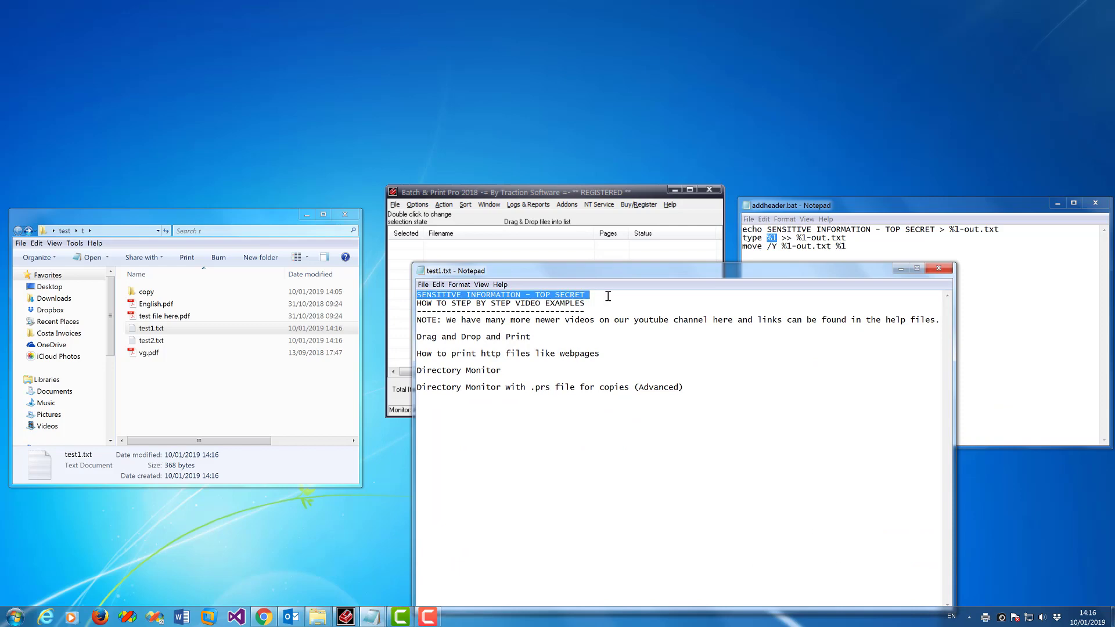
click(938, 268)
- Open test2.txt, highlight its SENSITIVE INFORMATION - TOP SECRET header line, and close it
double_click(151, 340)
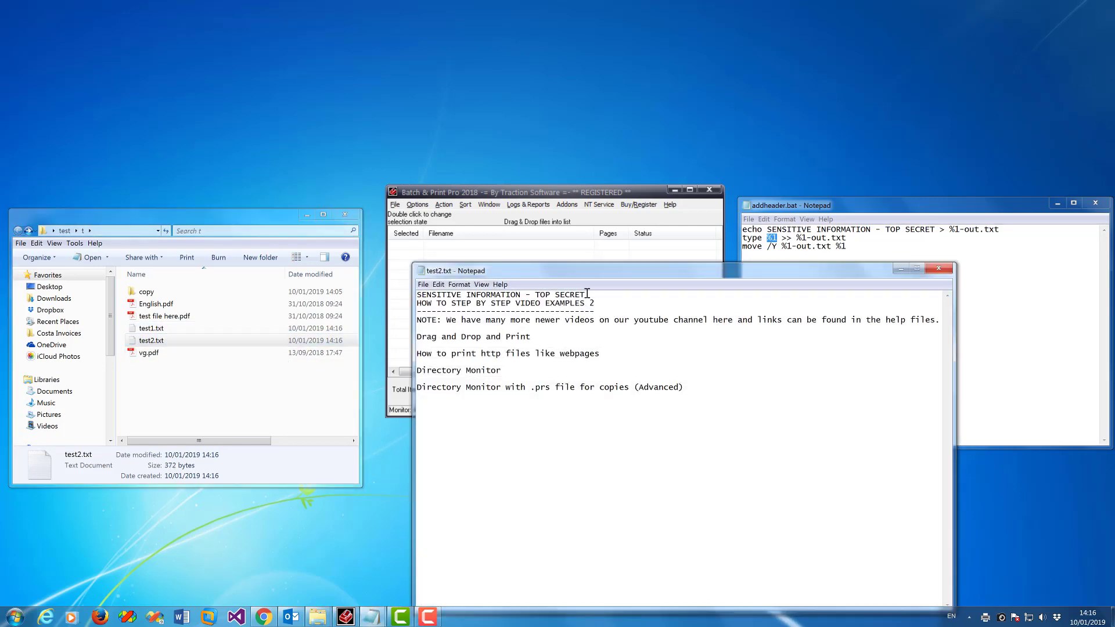
drag(595, 295, 387, 294)
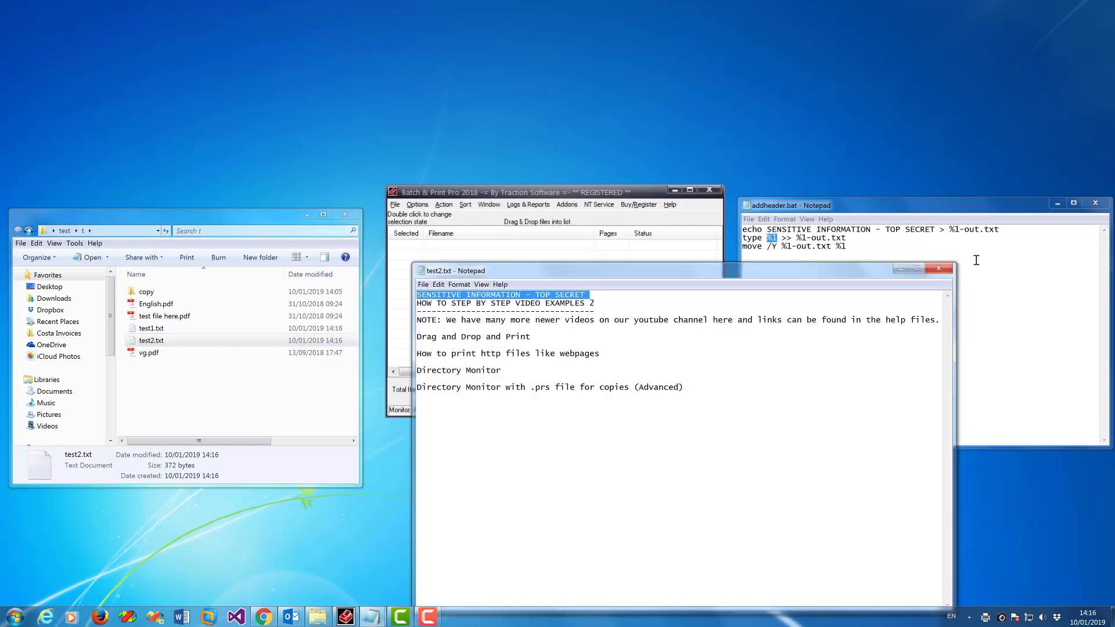
click(946, 269)
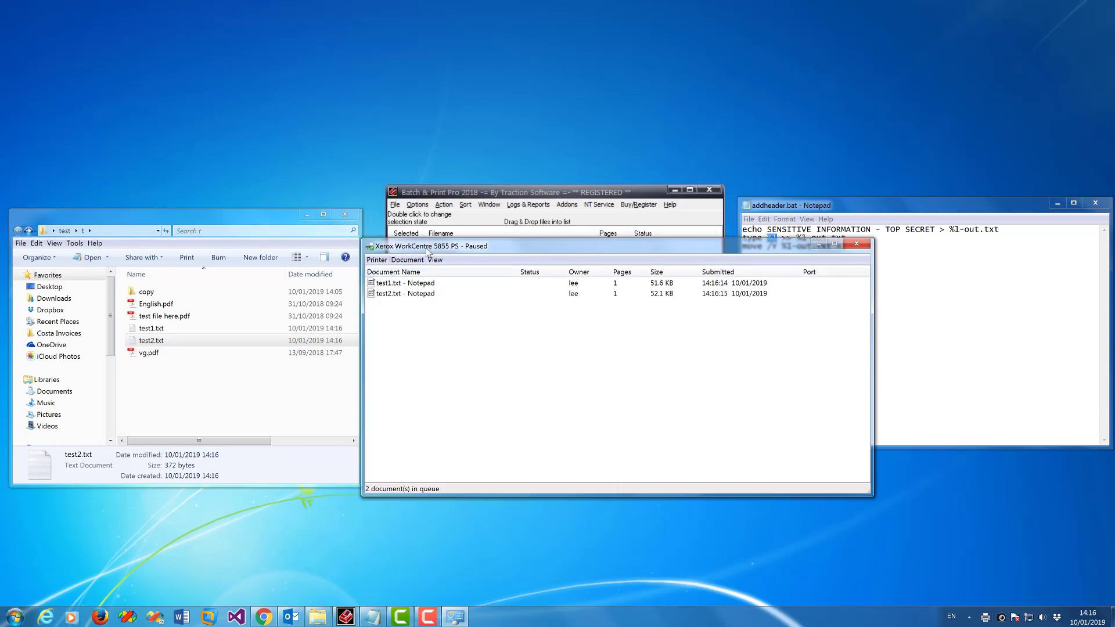
- Cancel all documents in the Xerox WorkCentre 5855 PS queue, confirm with Yes, and close it
drag(425, 246, 494, 338)
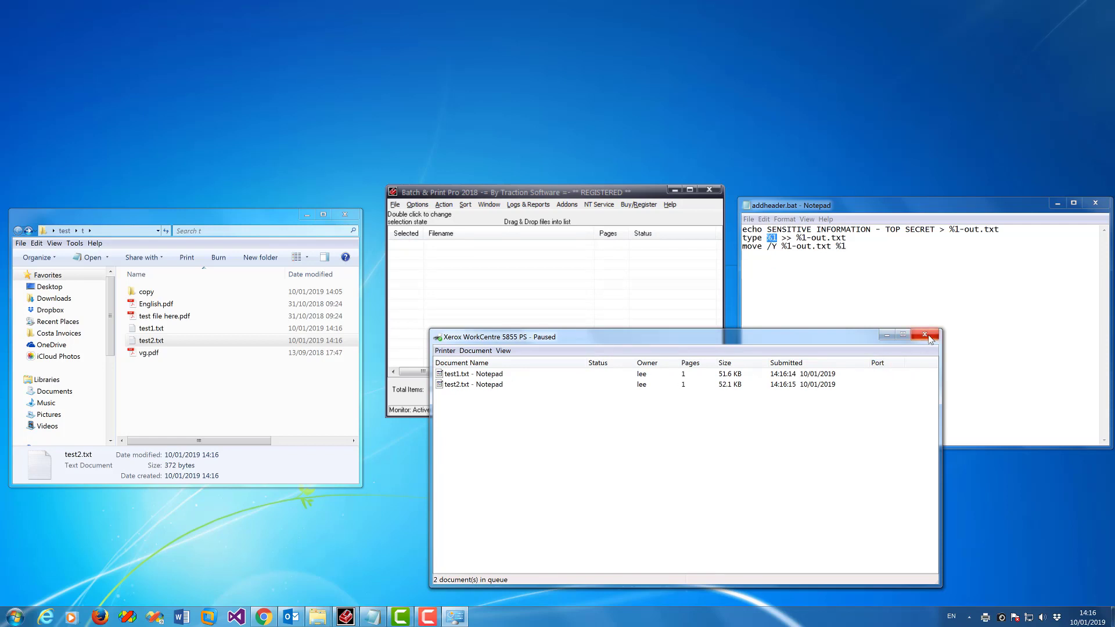
click(445, 351)
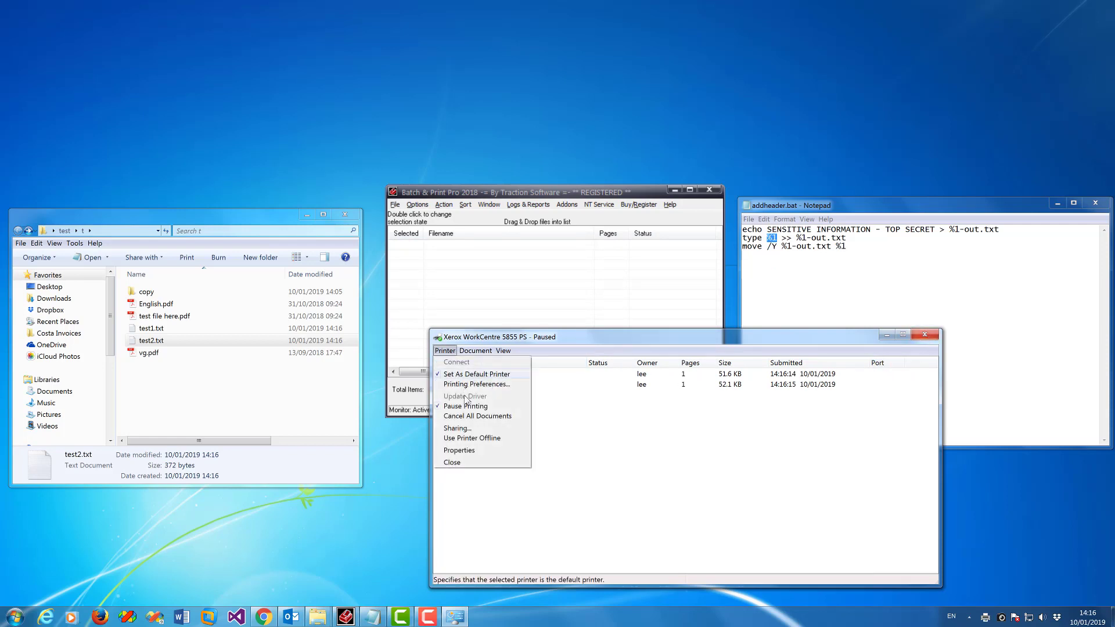
click(477, 416)
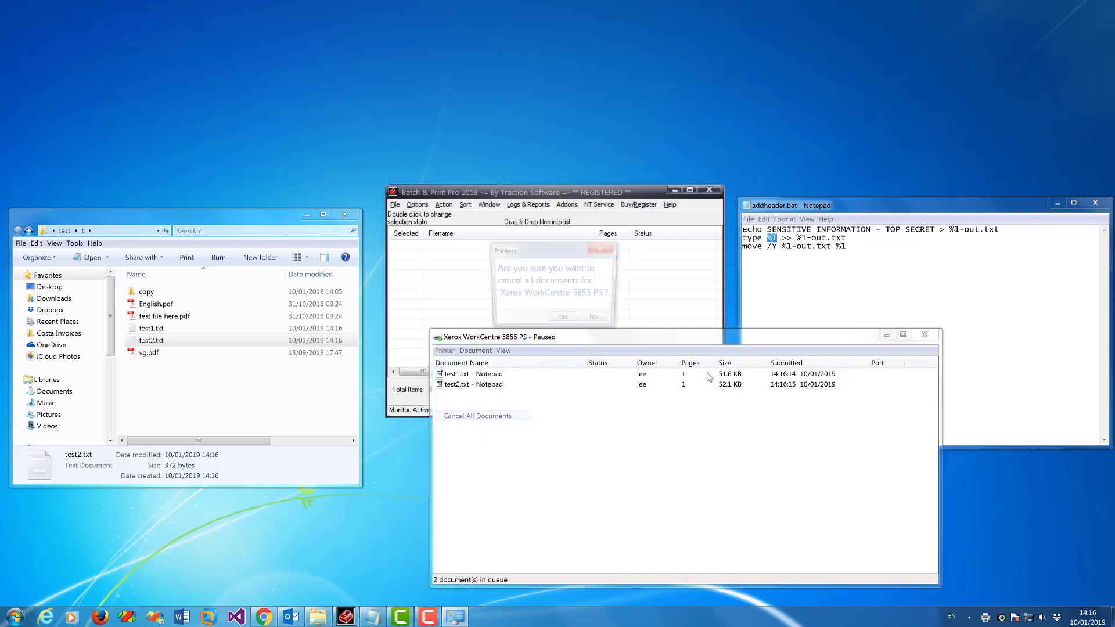
click(563, 321)
click(924, 335)
click(828, 285)
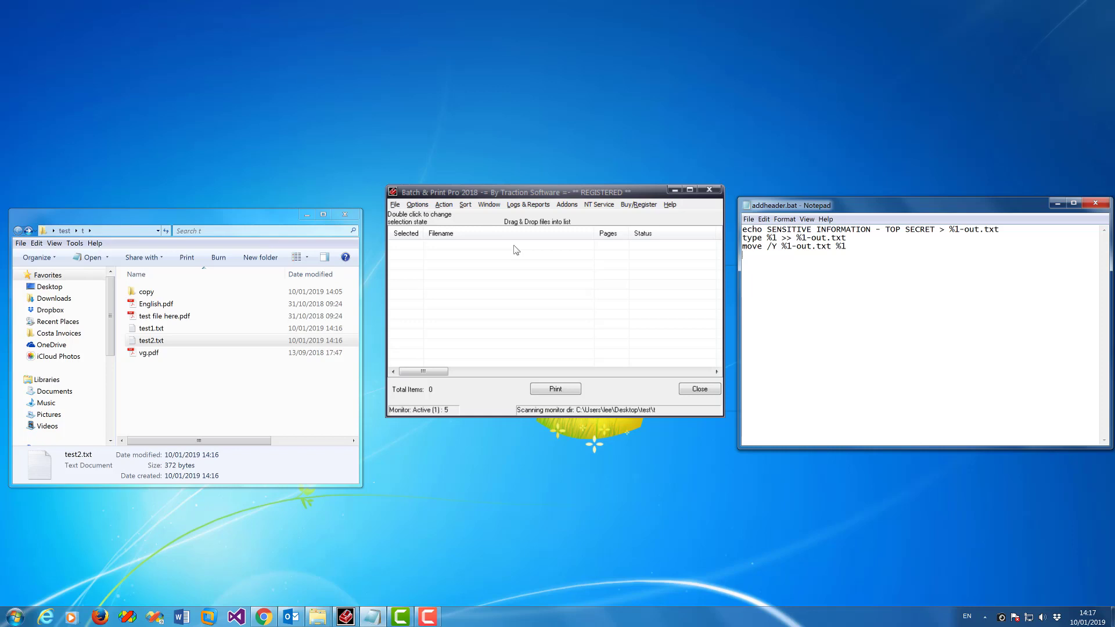
click(424, 207)
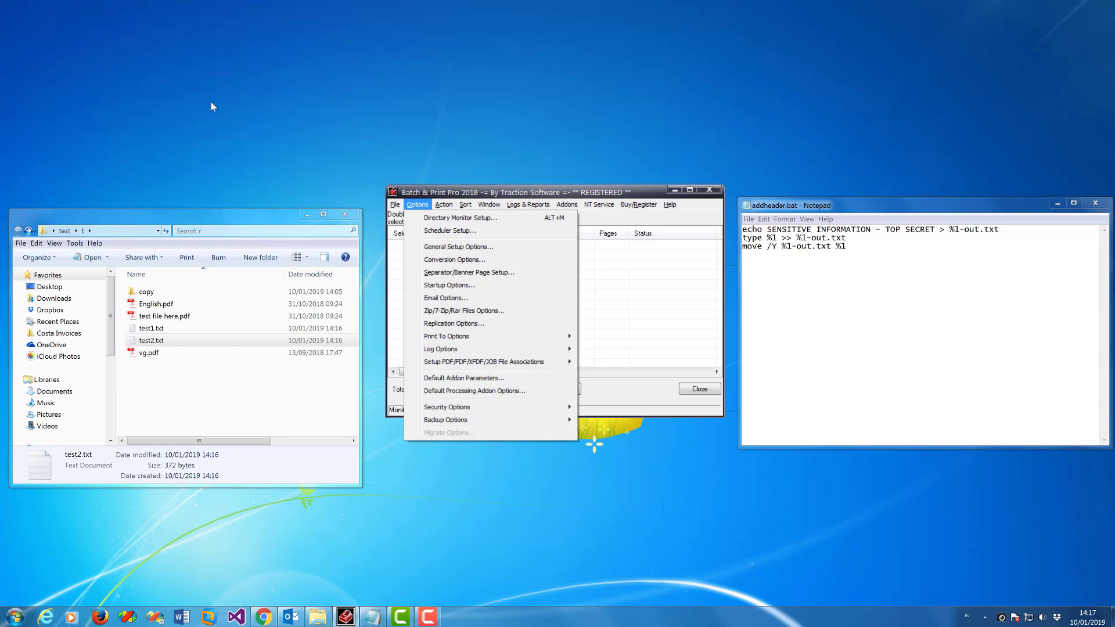
click(445, 247)
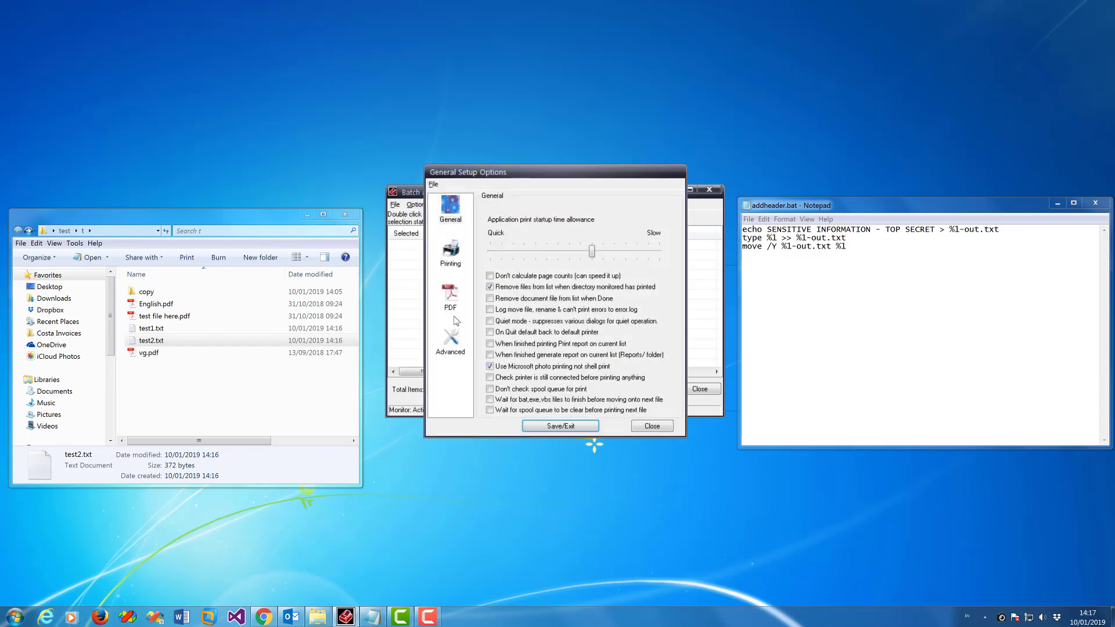
click(451, 251)
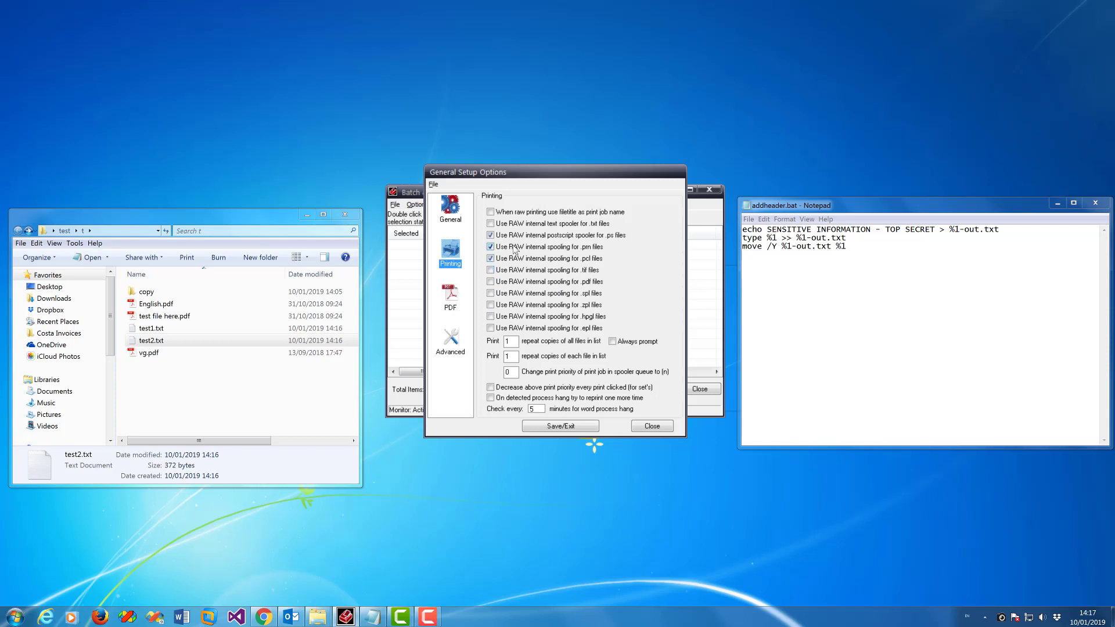
click(490, 223)
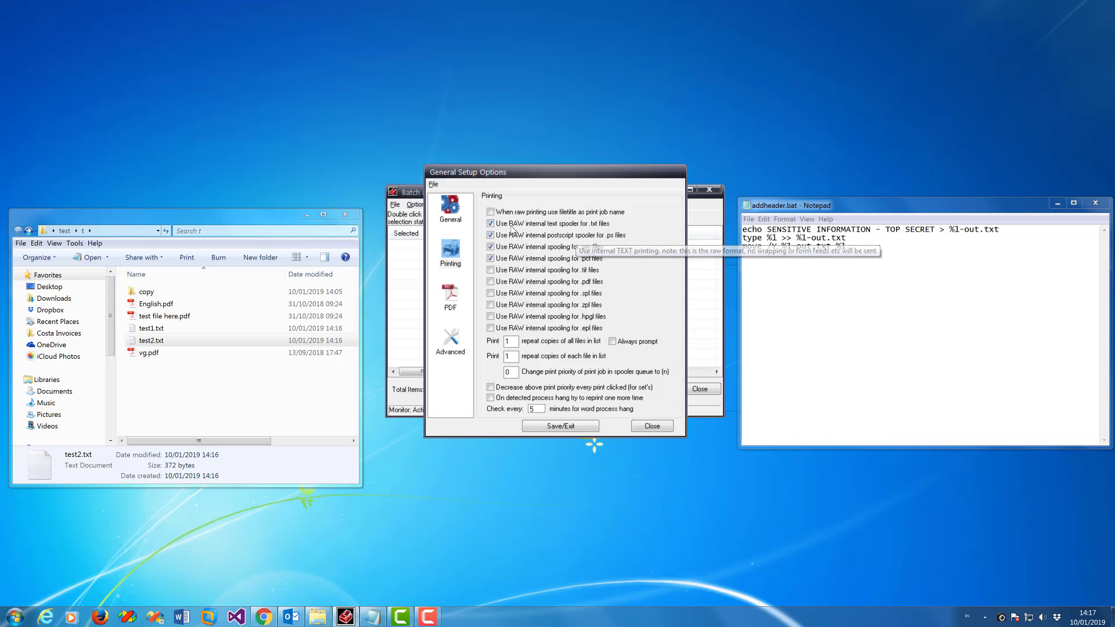
click(490, 224)
click(588, 426)
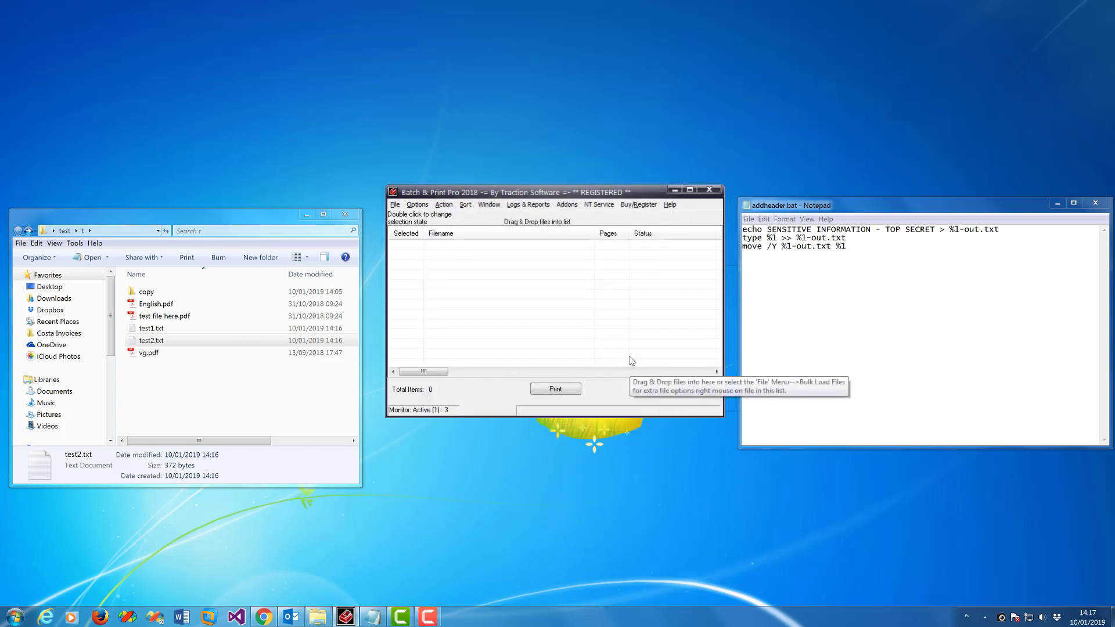